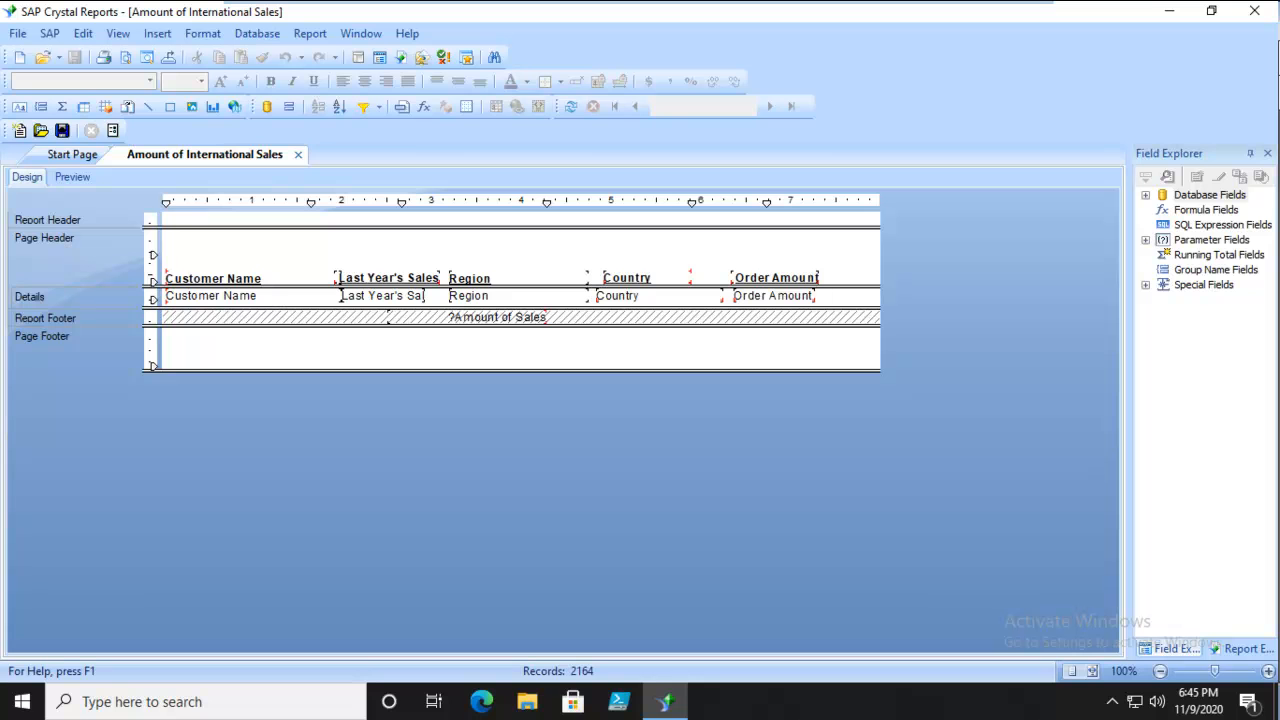
# Create a new report alert named Sales.
pyautogui.click(310, 33)
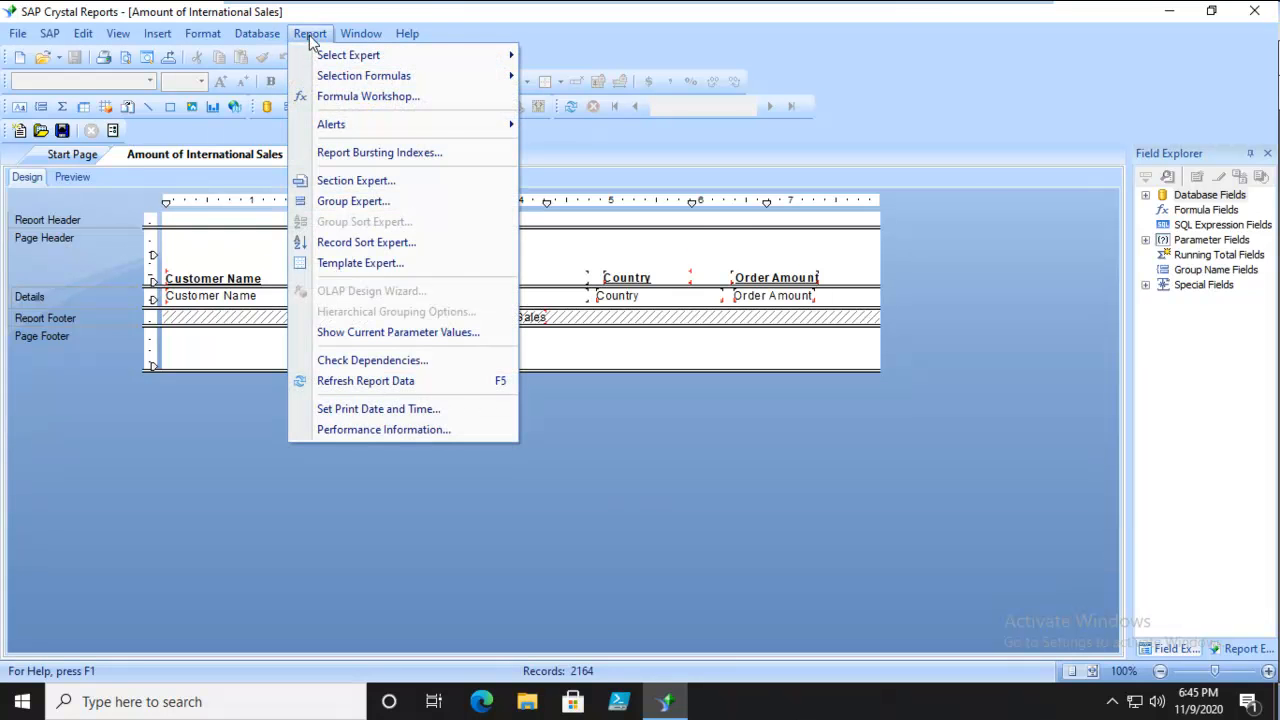
pyautogui.moveTo(330, 128)
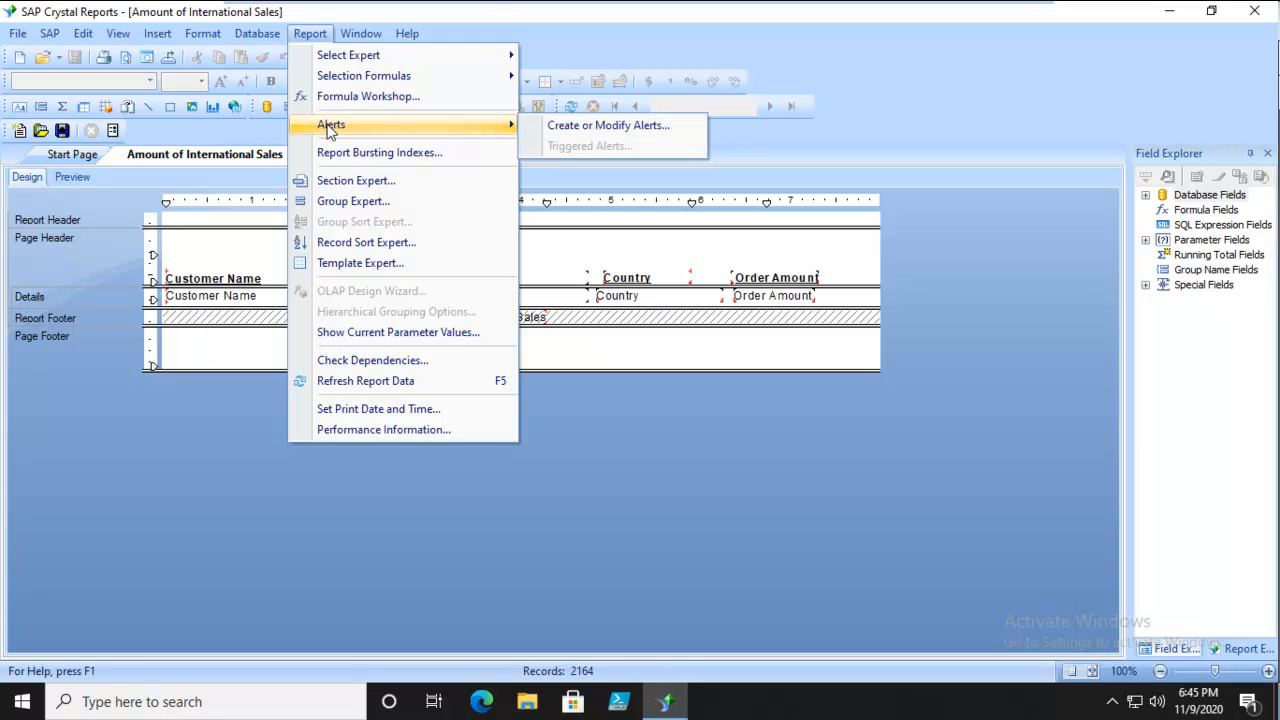
pyautogui.click(578, 126)
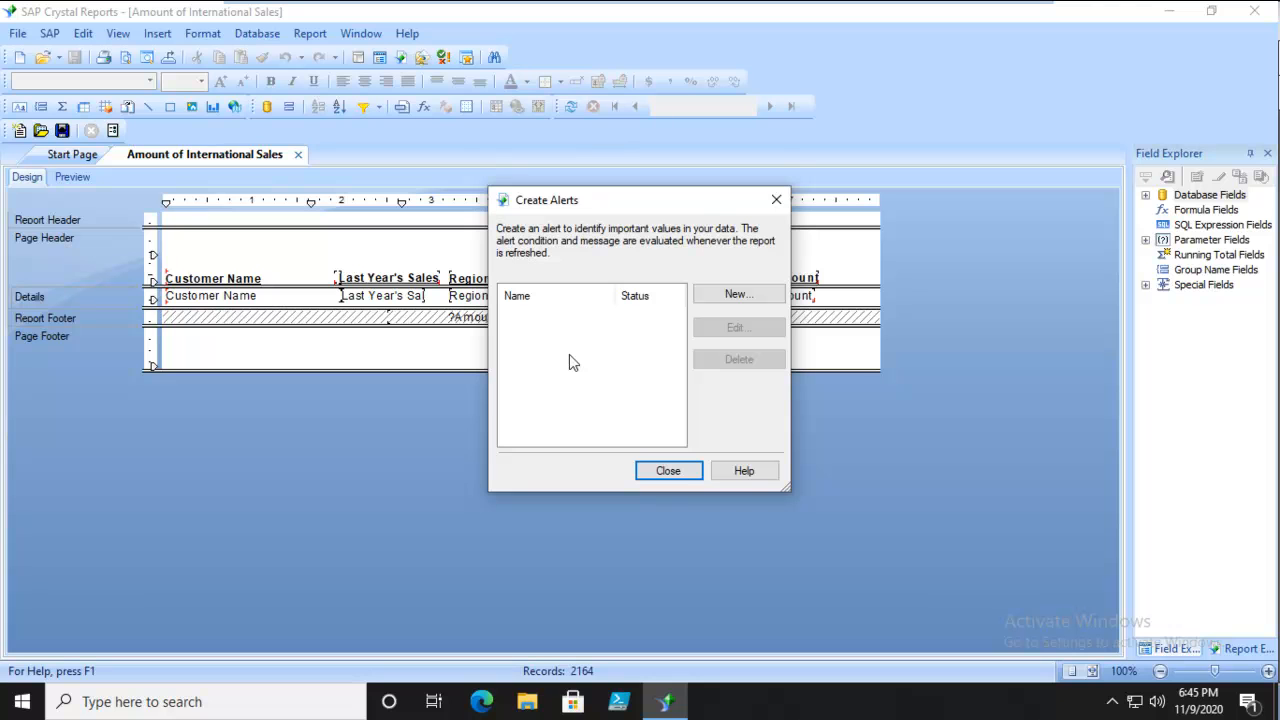
pyautogui.click(739, 296)
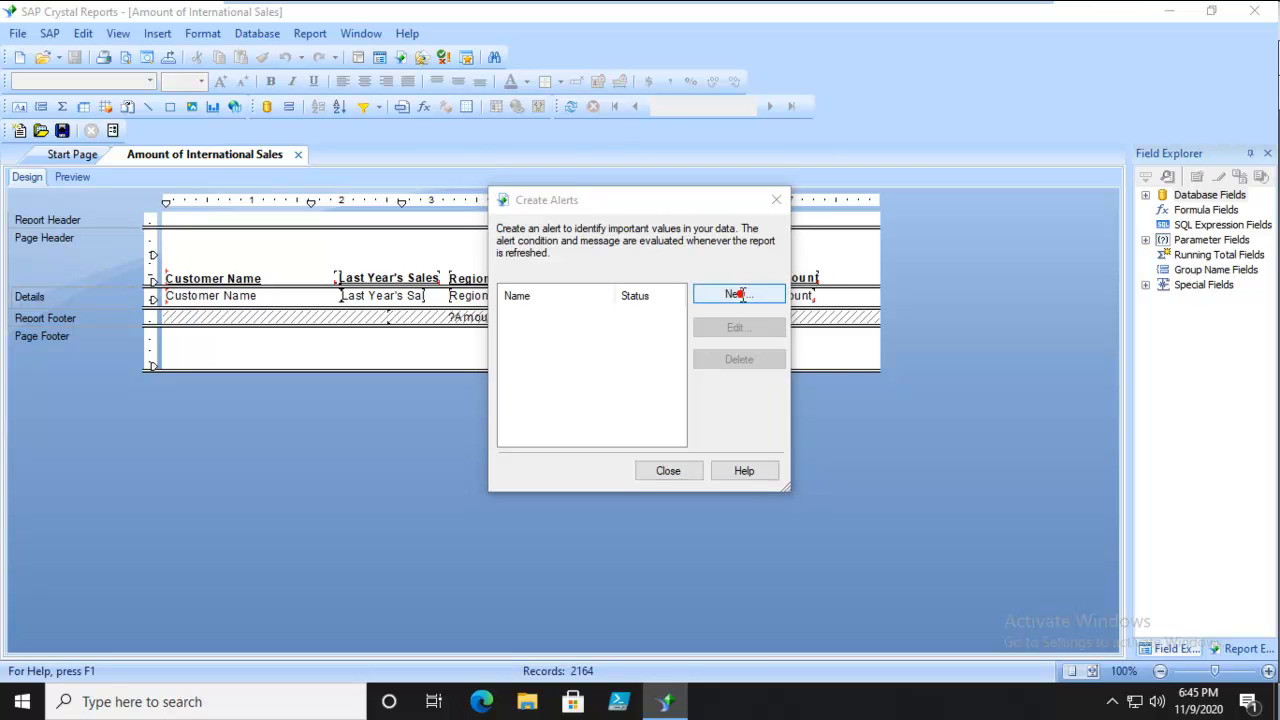
pyautogui.write('Sales')
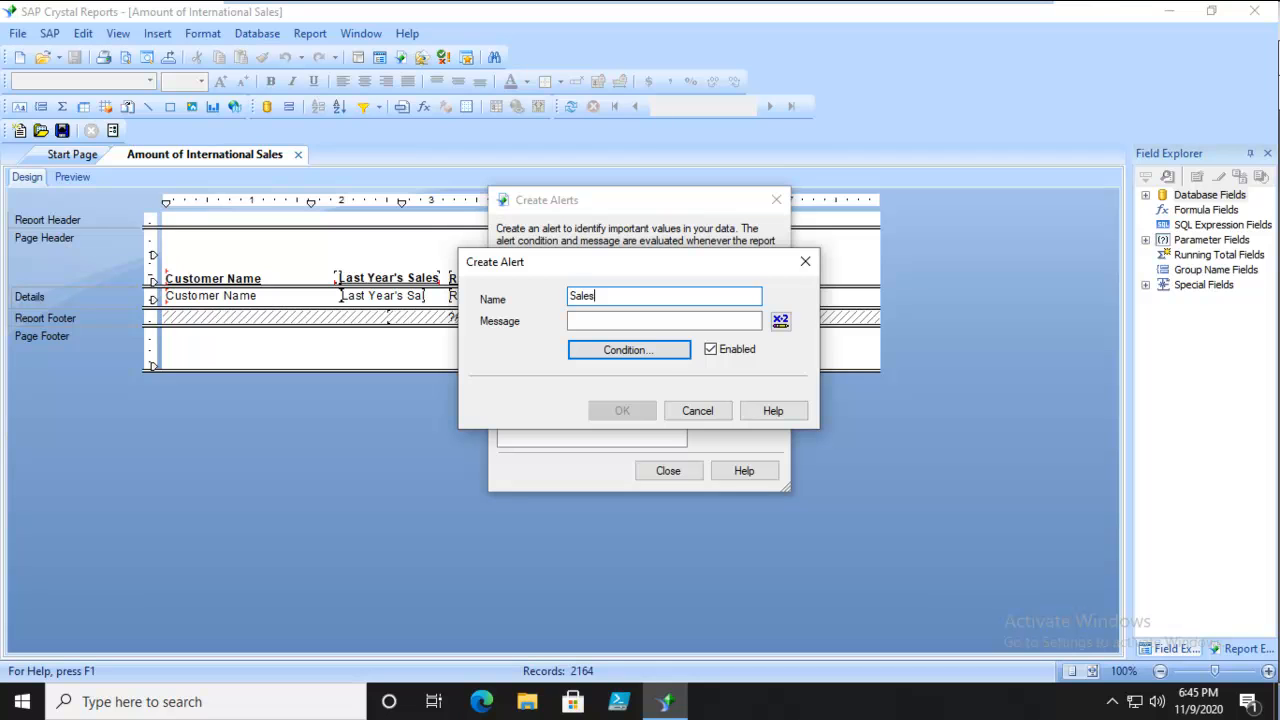
pyautogui.click(575, 320)
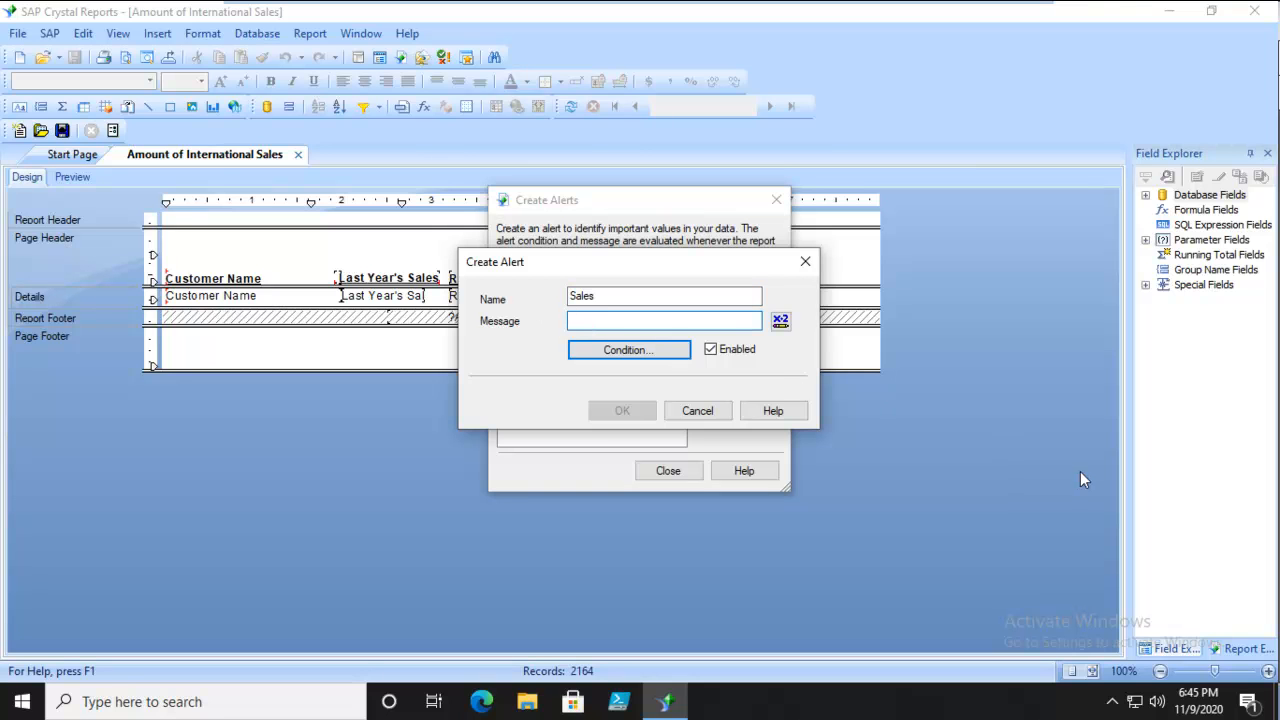
pyautogui.write('Please')
pyautogui.press('BackSpace')
pyautogui.press('BackSpace')
pyautogui.press('BackSpace')
pyautogui.press('BackSpace')
pyautogui.press('BackSpace')
pyautogui.press('BackSpace')
# Start a formula for the alert message with the text "Sales are great than ".
pyautogui.click(780, 320)
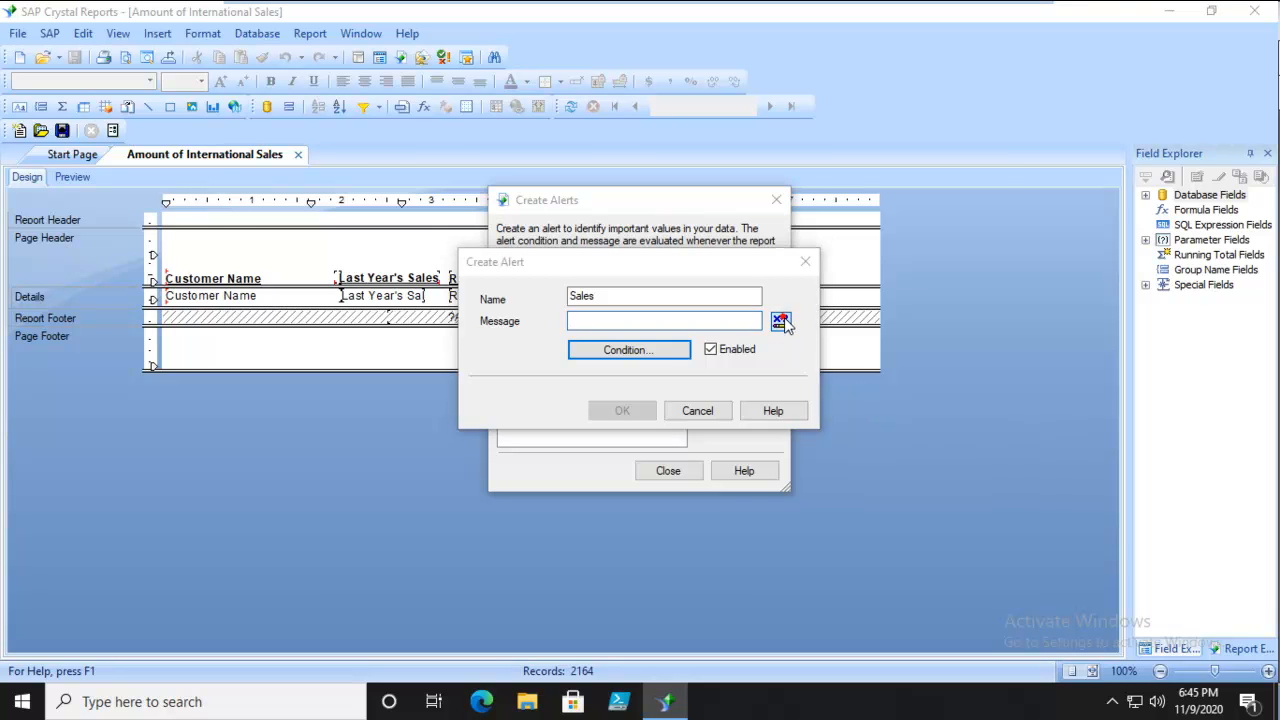
pyautogui.click(317, 277)
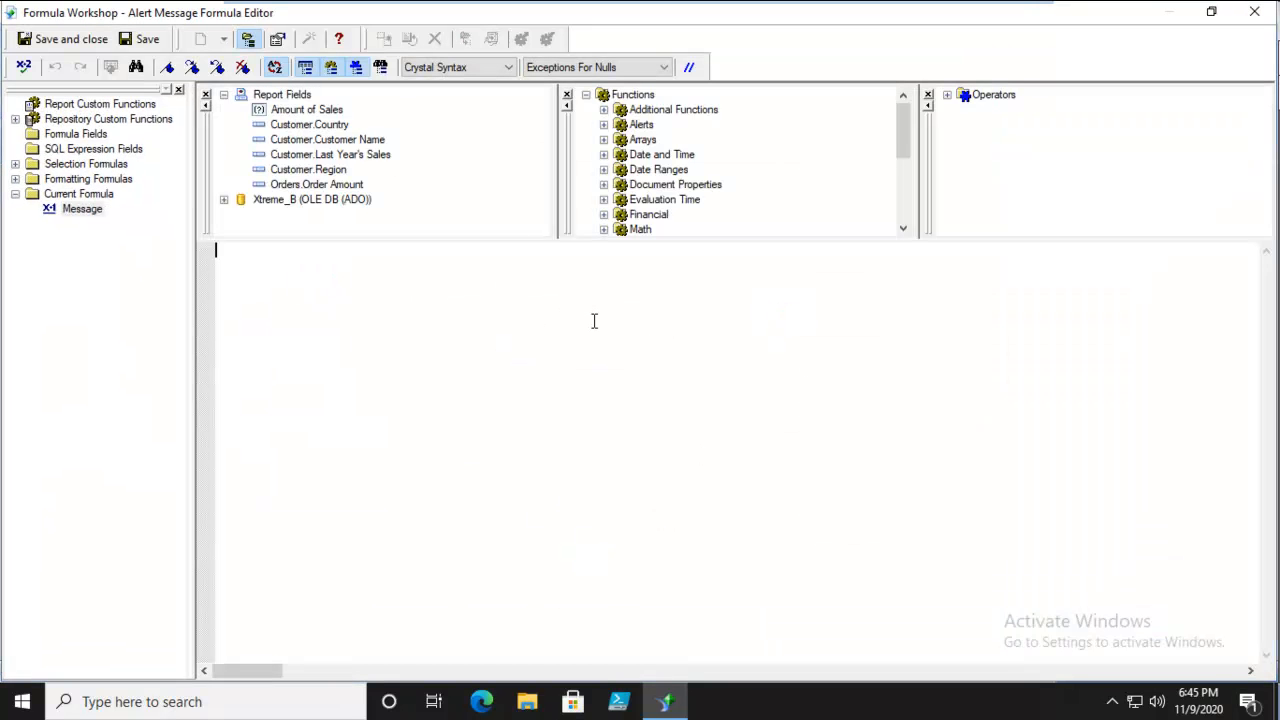
pyautogui.write('"Sales a')
pyautogui.write('r gre')
pyautogui.press('BackSpace')
pyautogui.press('BackSpace')
pyautogui.press('BackSpace')
pyautogui.press('BackSpace')
pyautogui.write('e great thean')
pyautogui.press('BackSpace')
pyautogui.press('BackSpace')
pyautogui.press('BackSpace')
pyautogui.write('an')
pyautogui.press('BackSpace')
pyautogui.press('BackSpace')
pyautogui.press('BackSpace')
pyautogui.write('an " ')
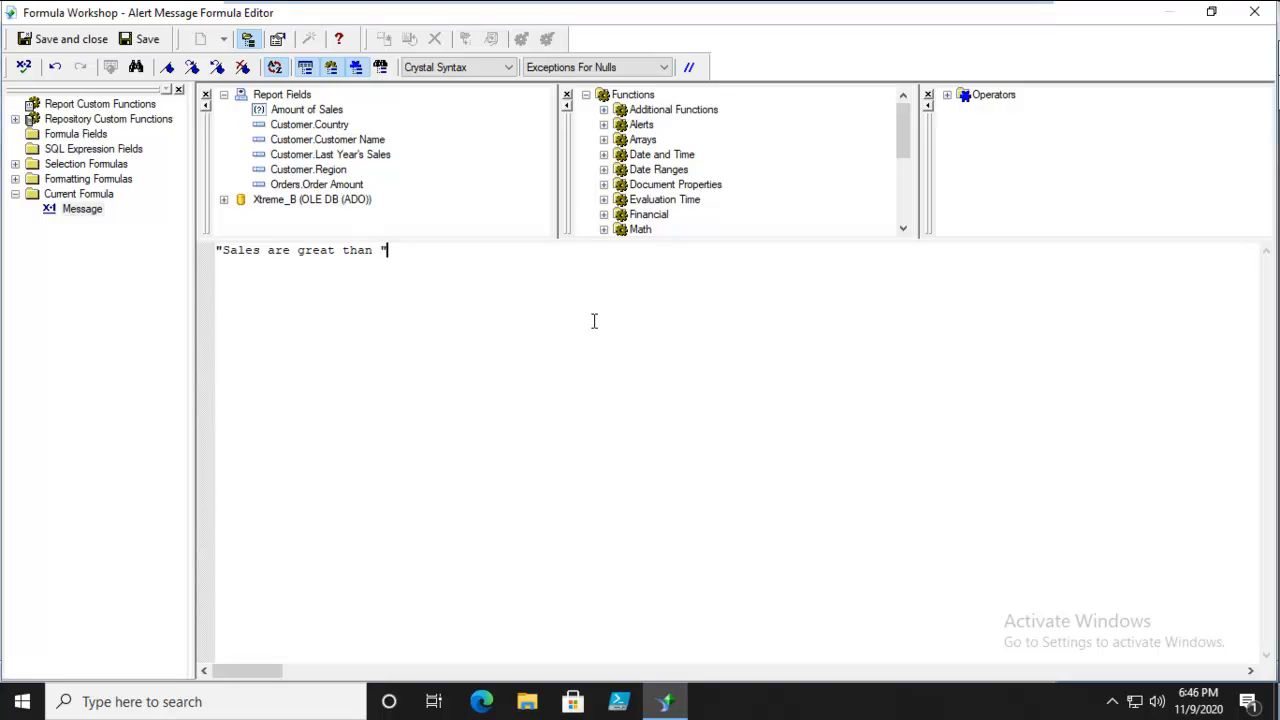
pyautogui.write('+ TOTEXT (')
# Append + TOTEXT ({?Amount of Sales}) to the message formula, check it for errors, and save it.
pyautogui.doubleClick(330, 112)
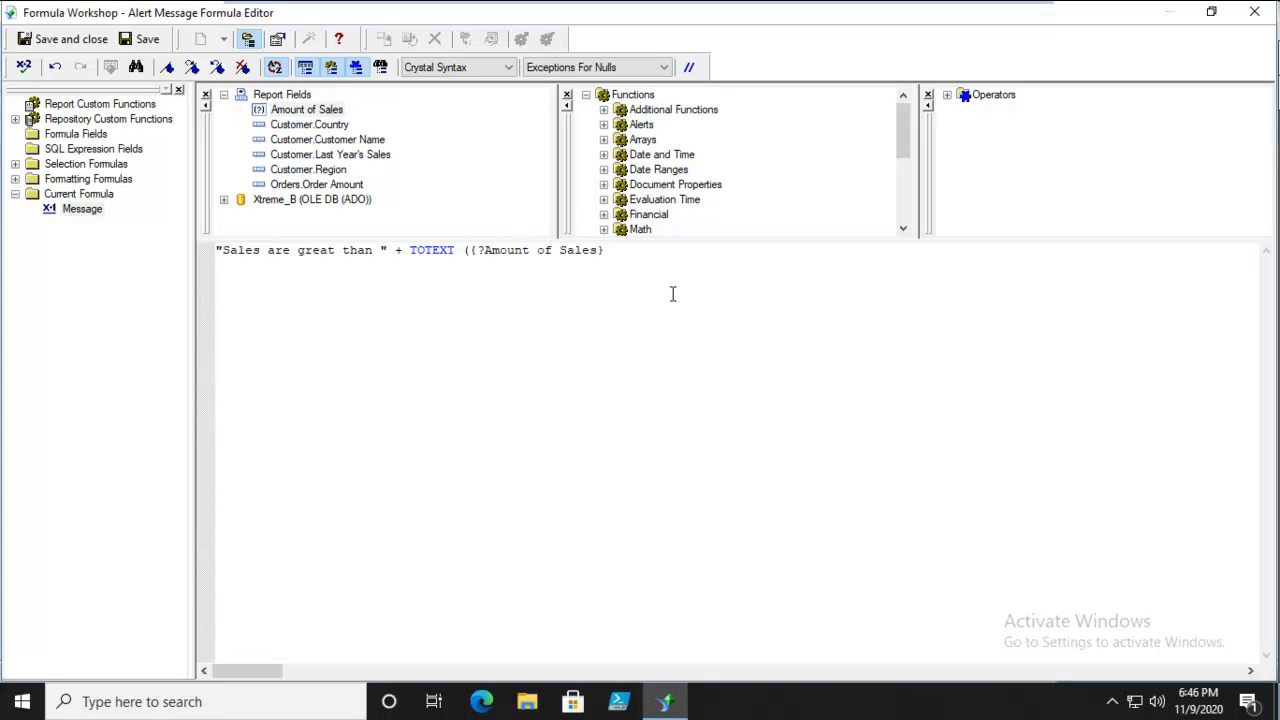
pyautogui.write(')')
pyautogui.click(25, 67)
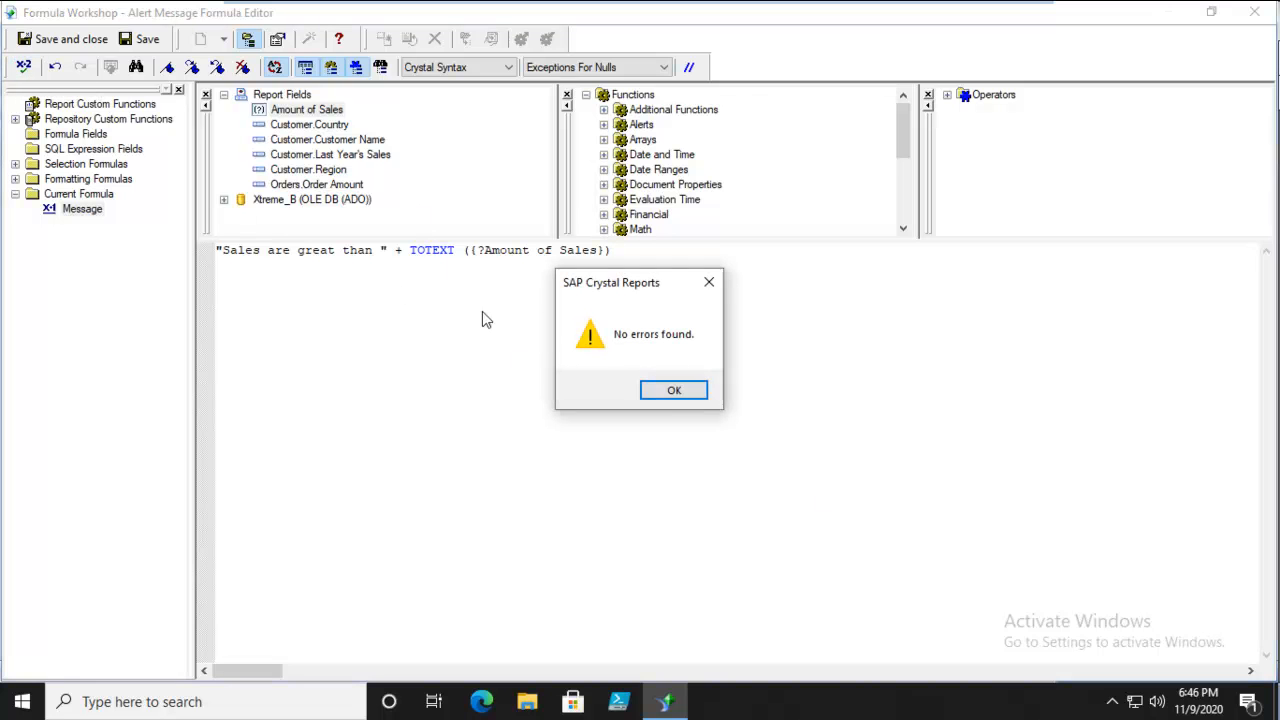
pyautogui.click(662, 394)
pyautogui.click(58, 38)
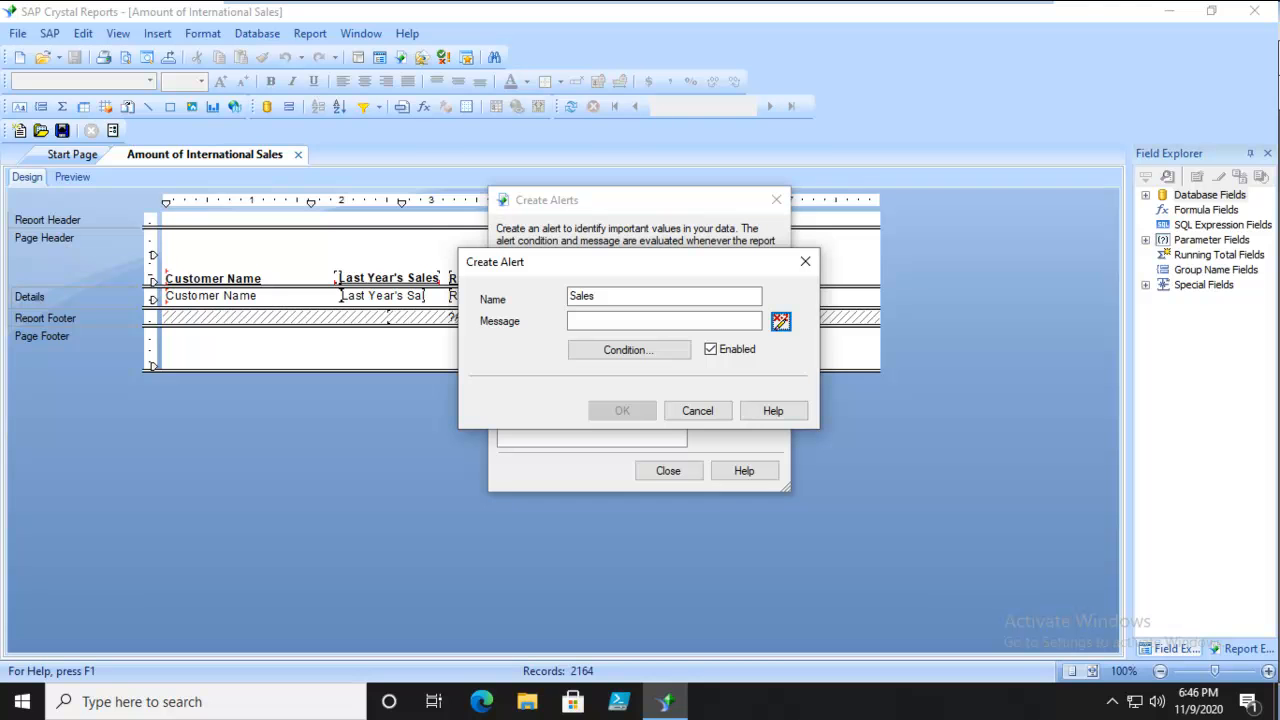
# Set the alert condition to {Customer.Last Year's Sales} > {?Amount of Sales}, check its syntax, and save the finished alert.
pyautogui.click(624, 358)
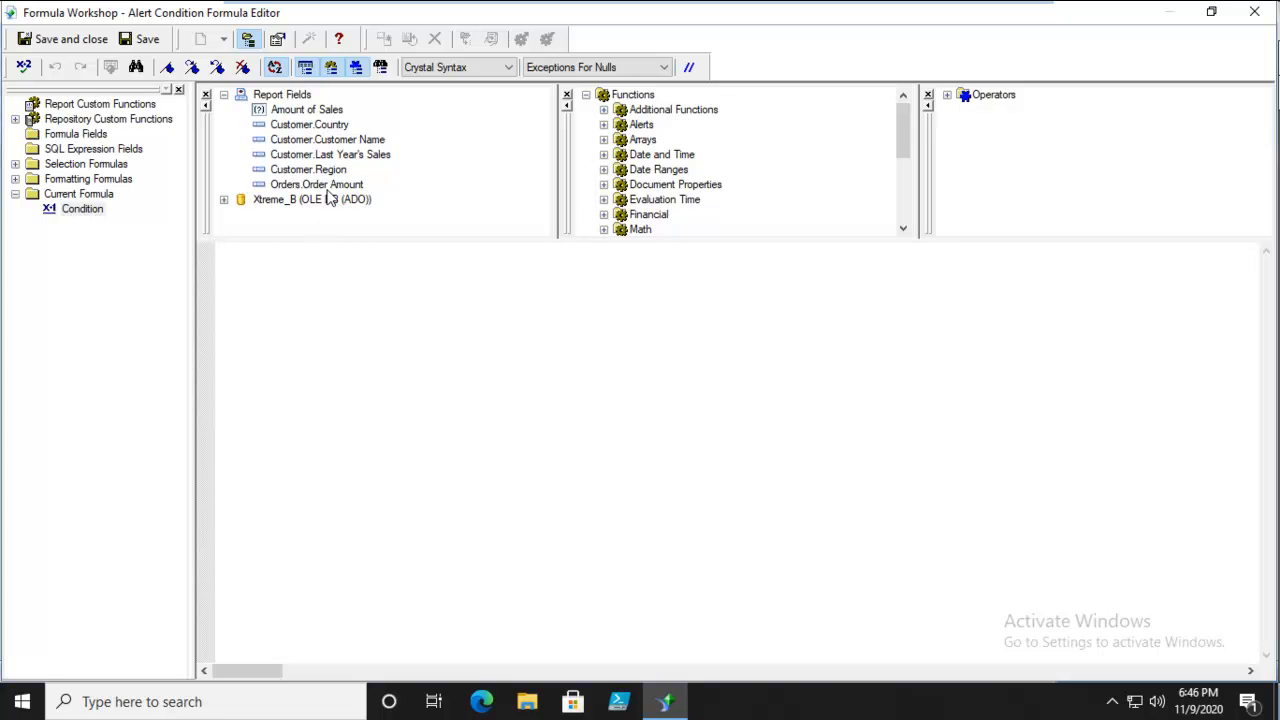
pyautogui.doubleClick(330, 155)
pyautogui.write('>')
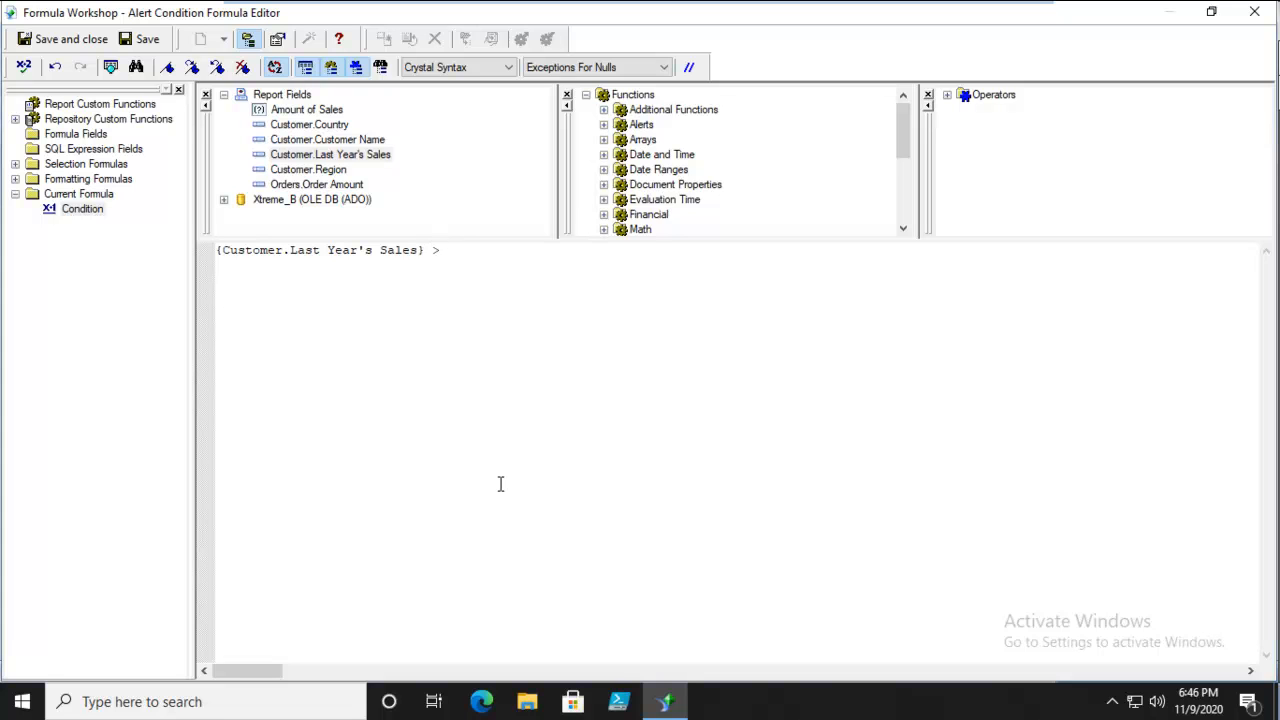
pyautogui.doubleClick(289, 109)
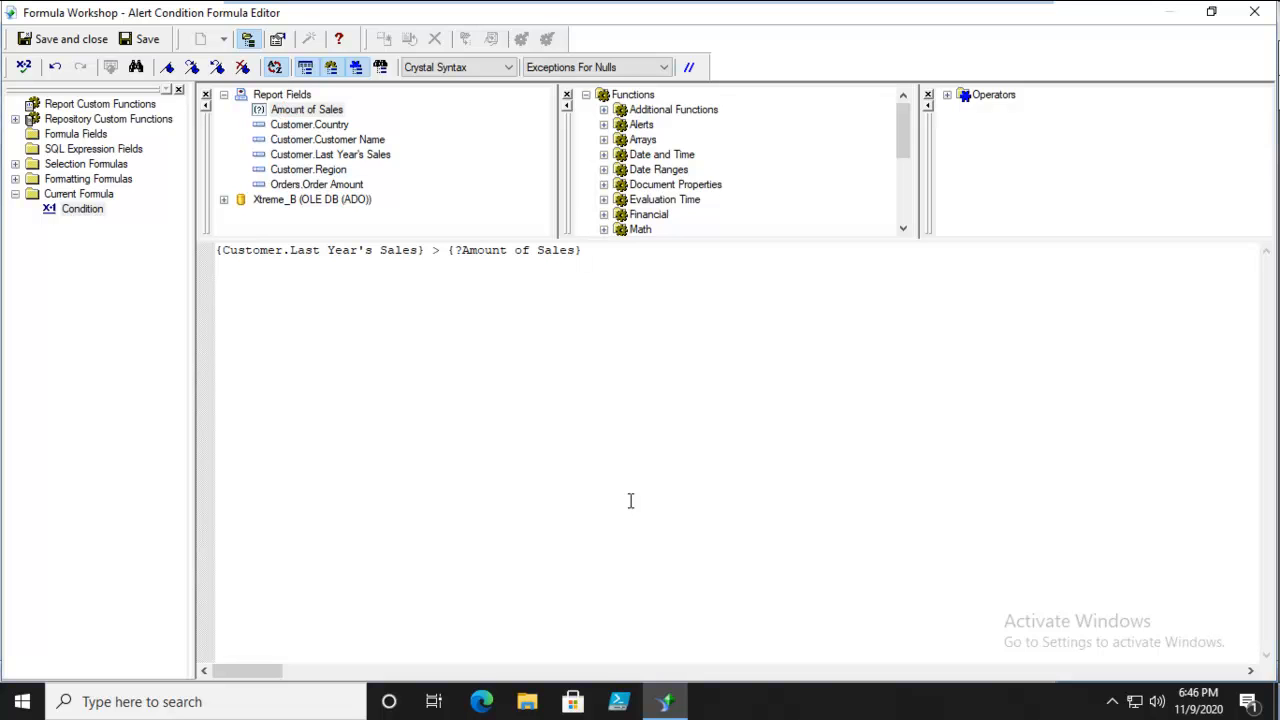
pyautogui.click(25, 67)
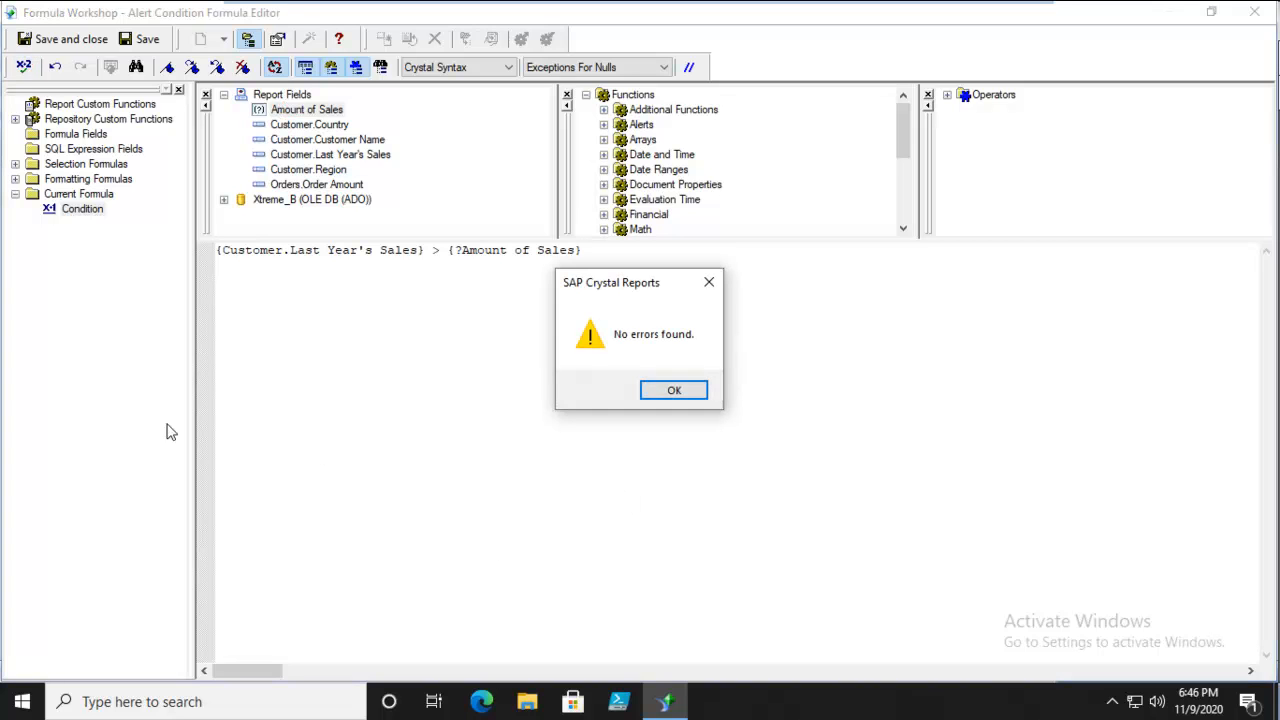
pyautogui.click(651, 391)
pyautogui.click(92, 39)
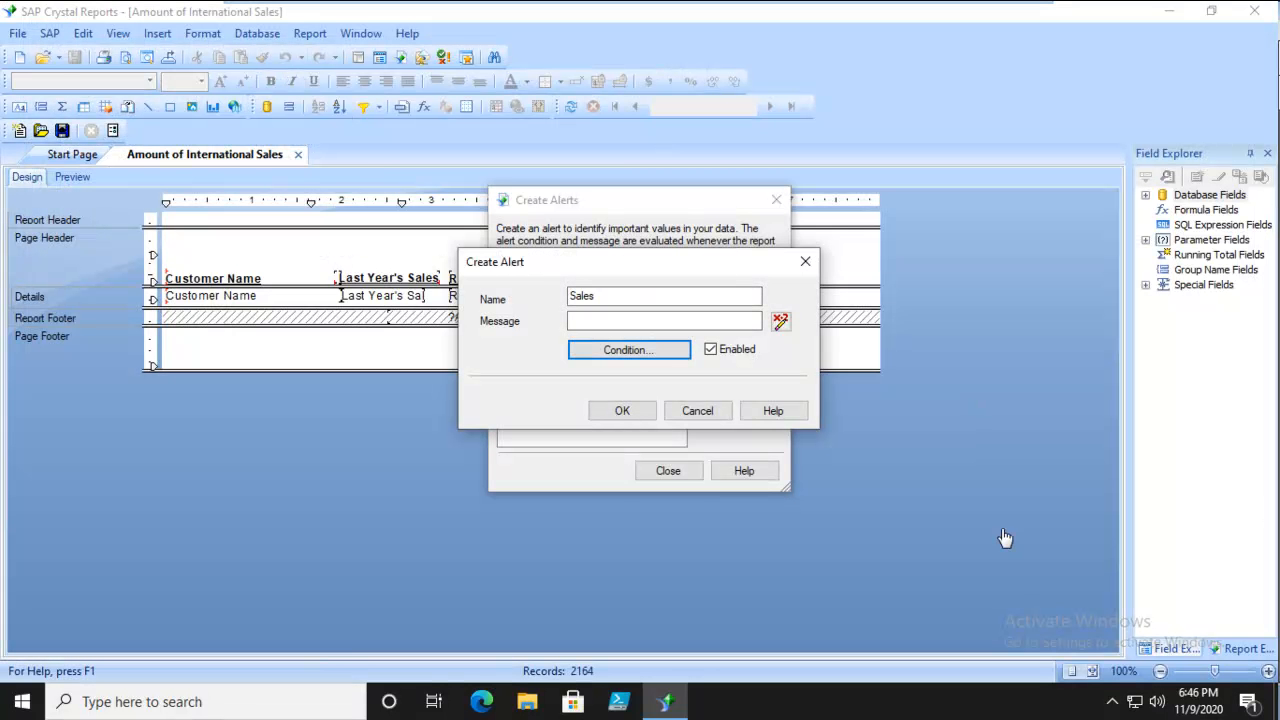
pyautogui.click(613, 412)
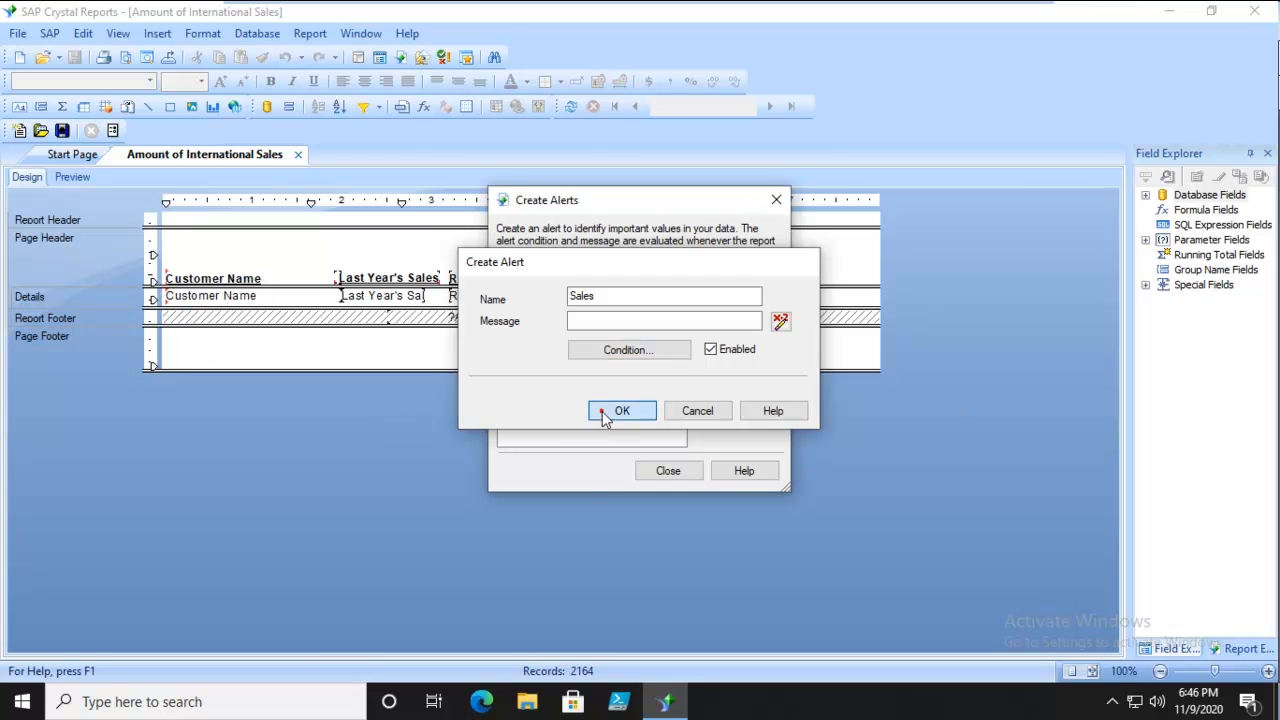
pyautogui.click(662, 473)
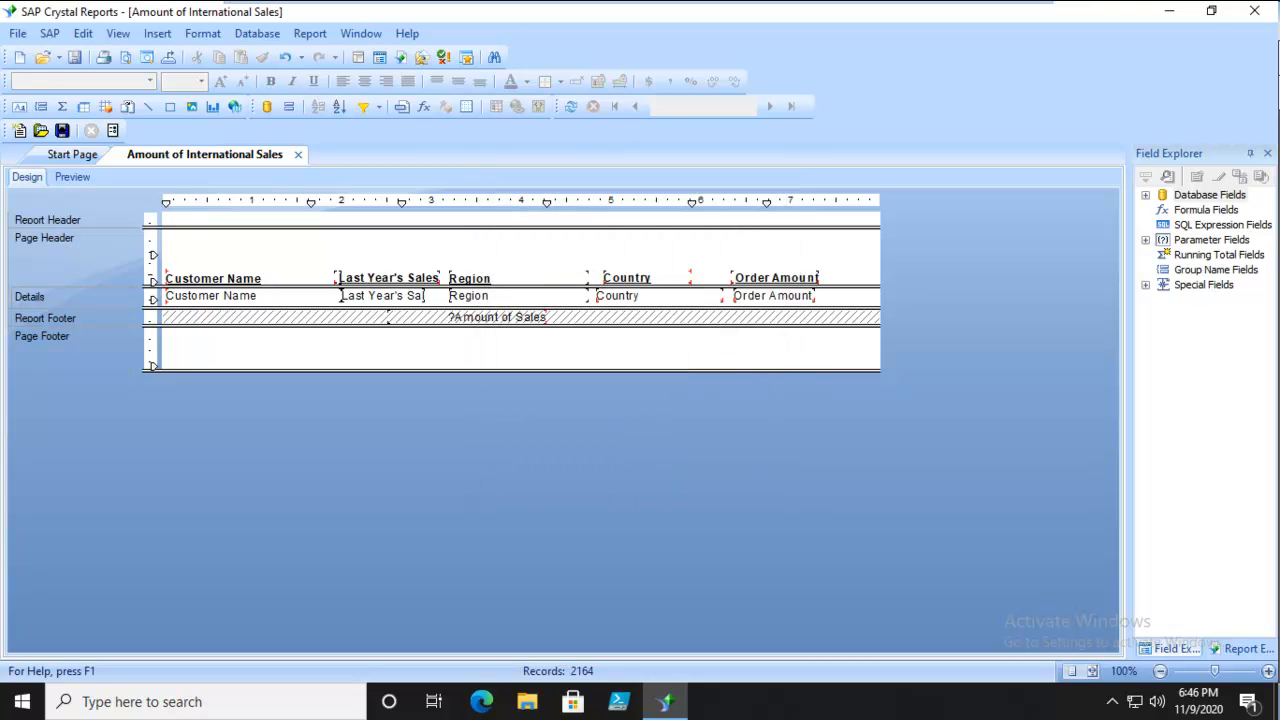
# Preview the report and refresh its data, prompting for new parameter values, with Amount of Sales set to 200,000.
pyautogui.click(119, 34)
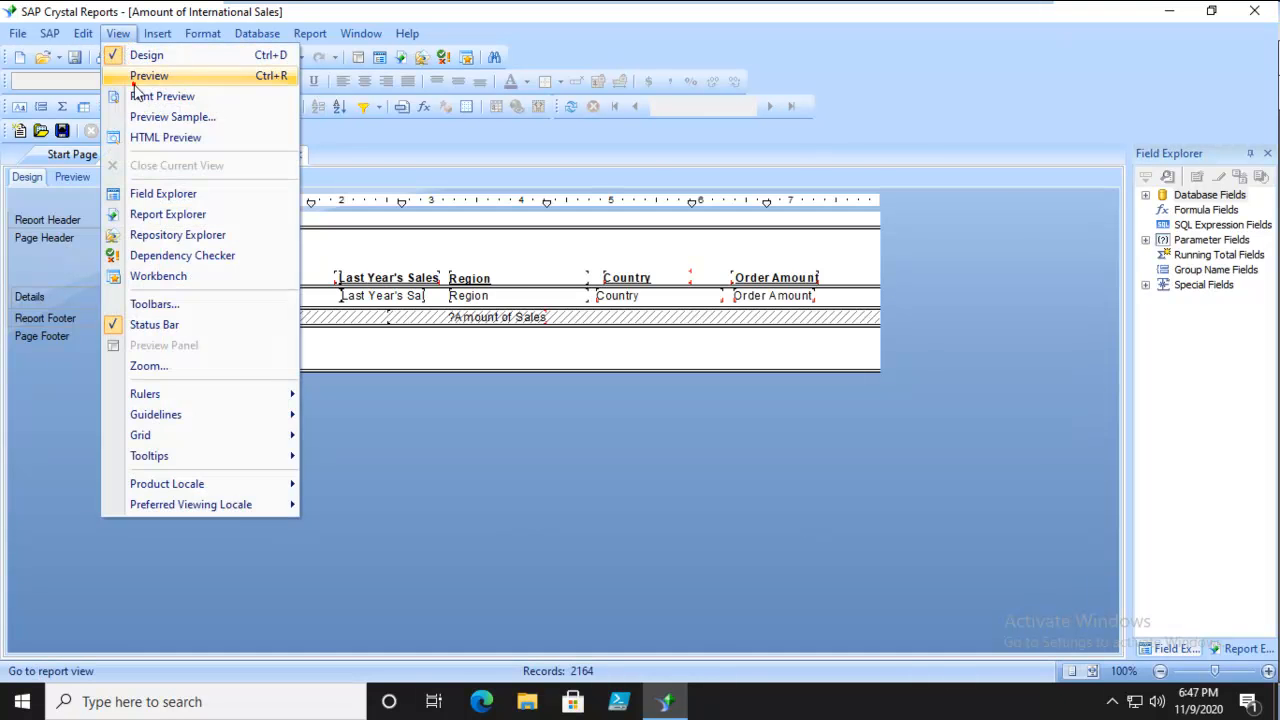
pyautogui.click(137, 77)
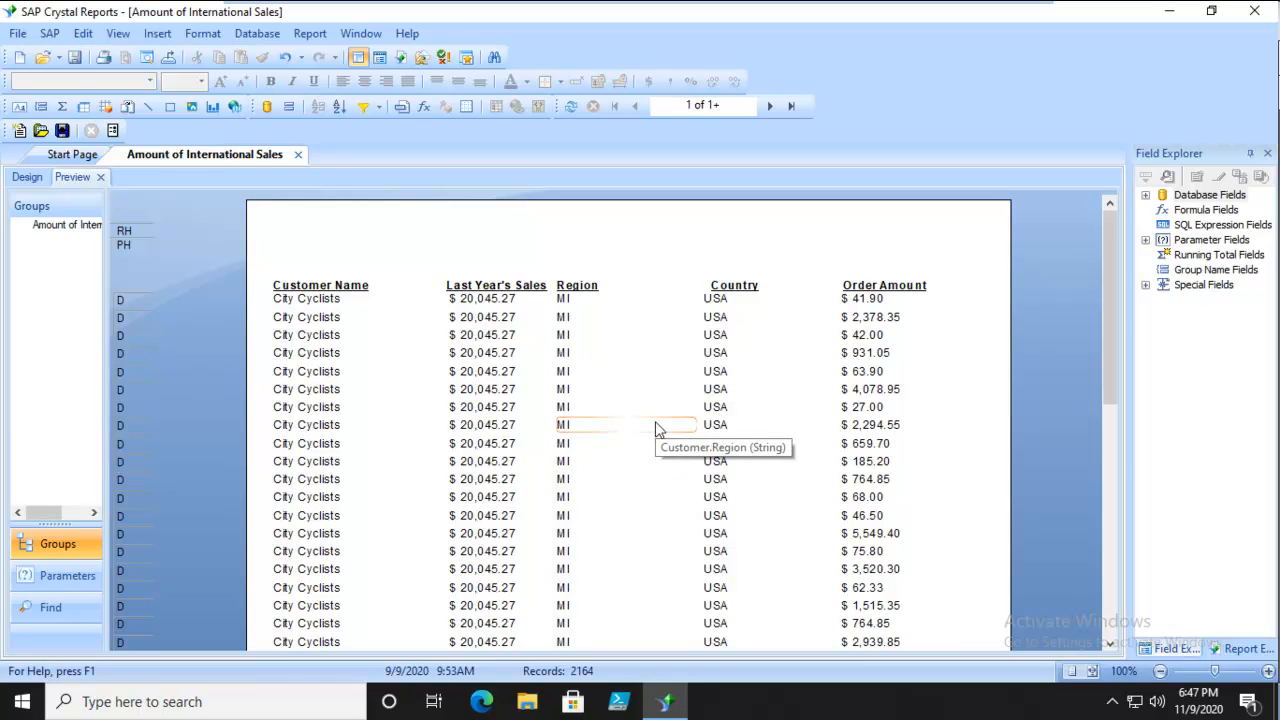
pyautogui.click(571, 107)
pyautogui.click(532, 315)
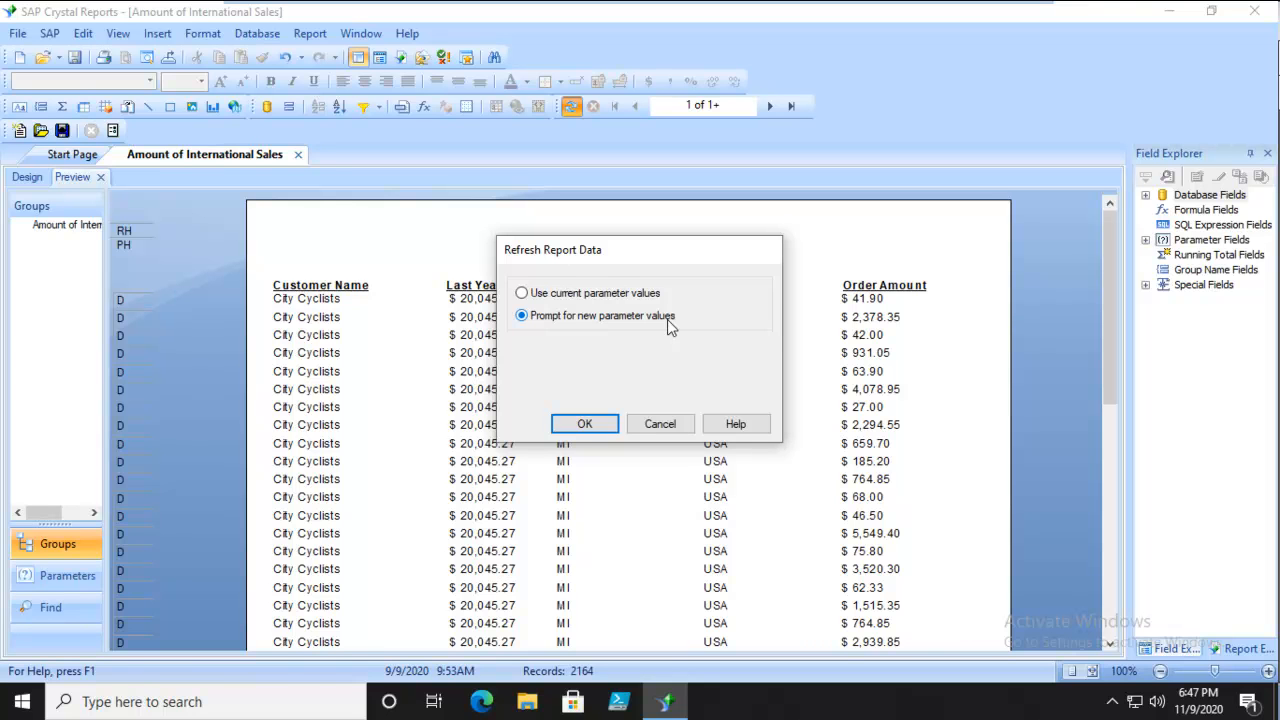
pyautogui.click(585, 424)
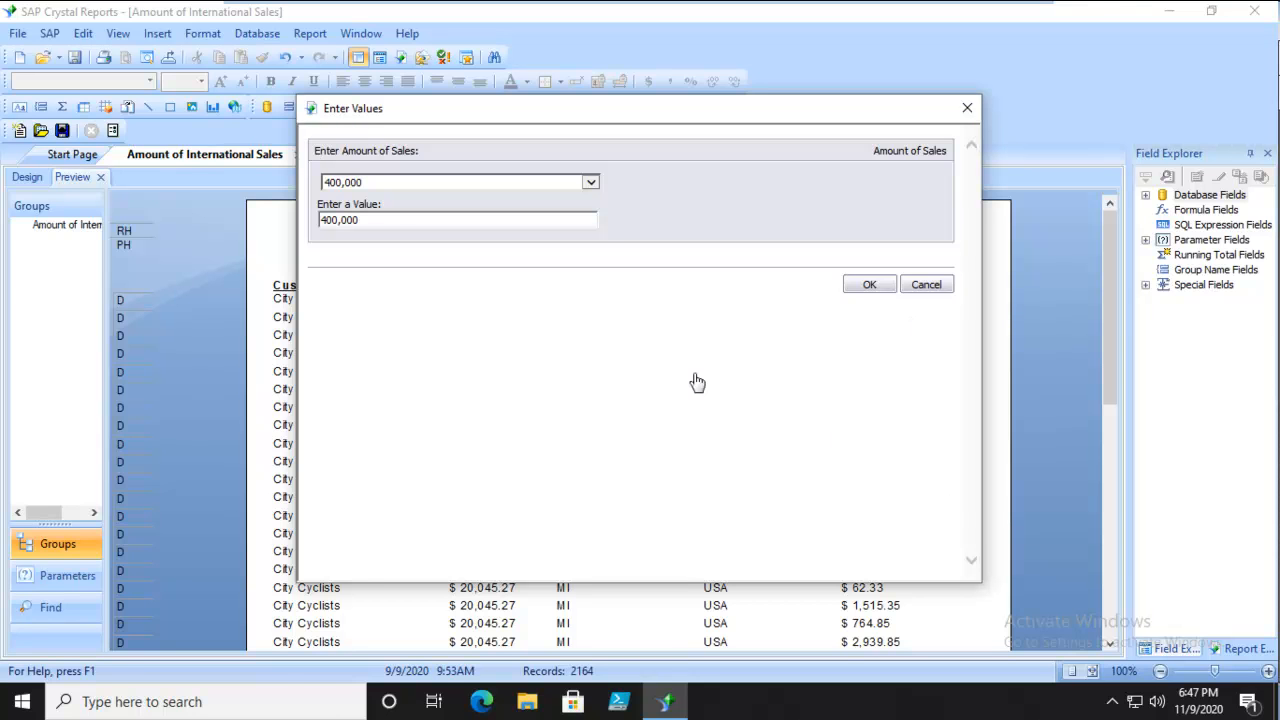
pyautogui.click(374, 182)
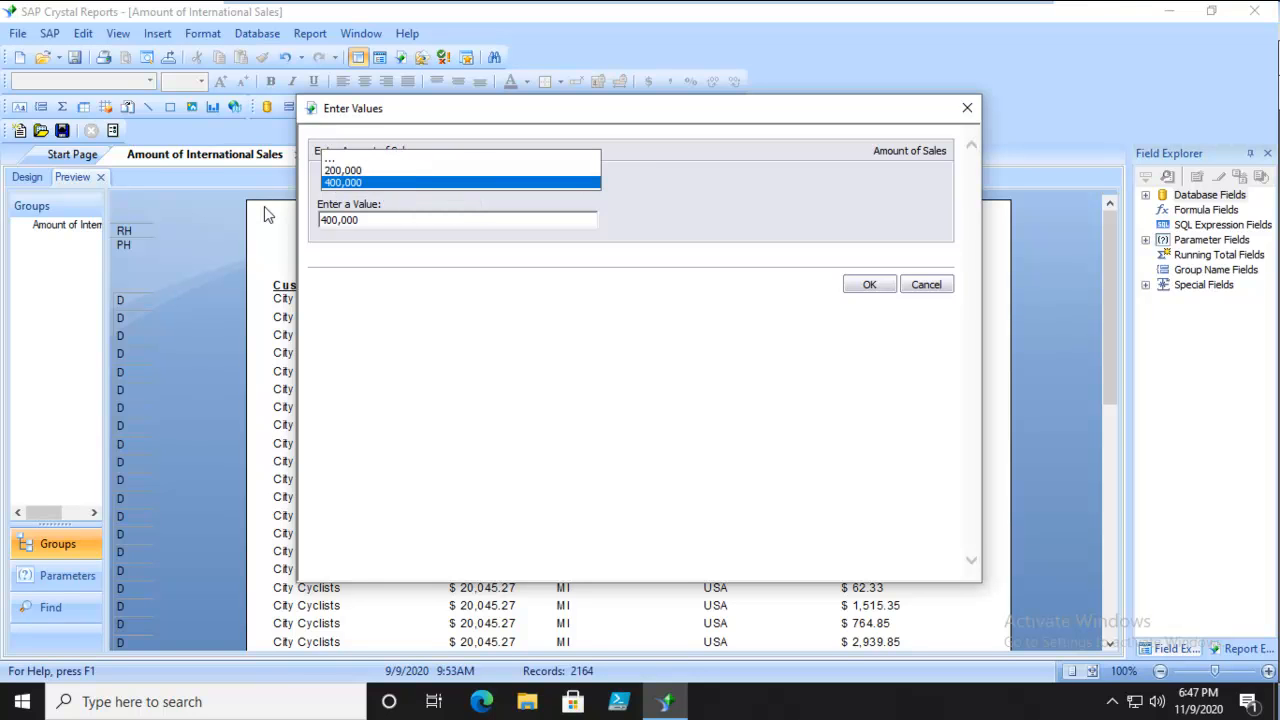
pyautogui.click(350, 170)
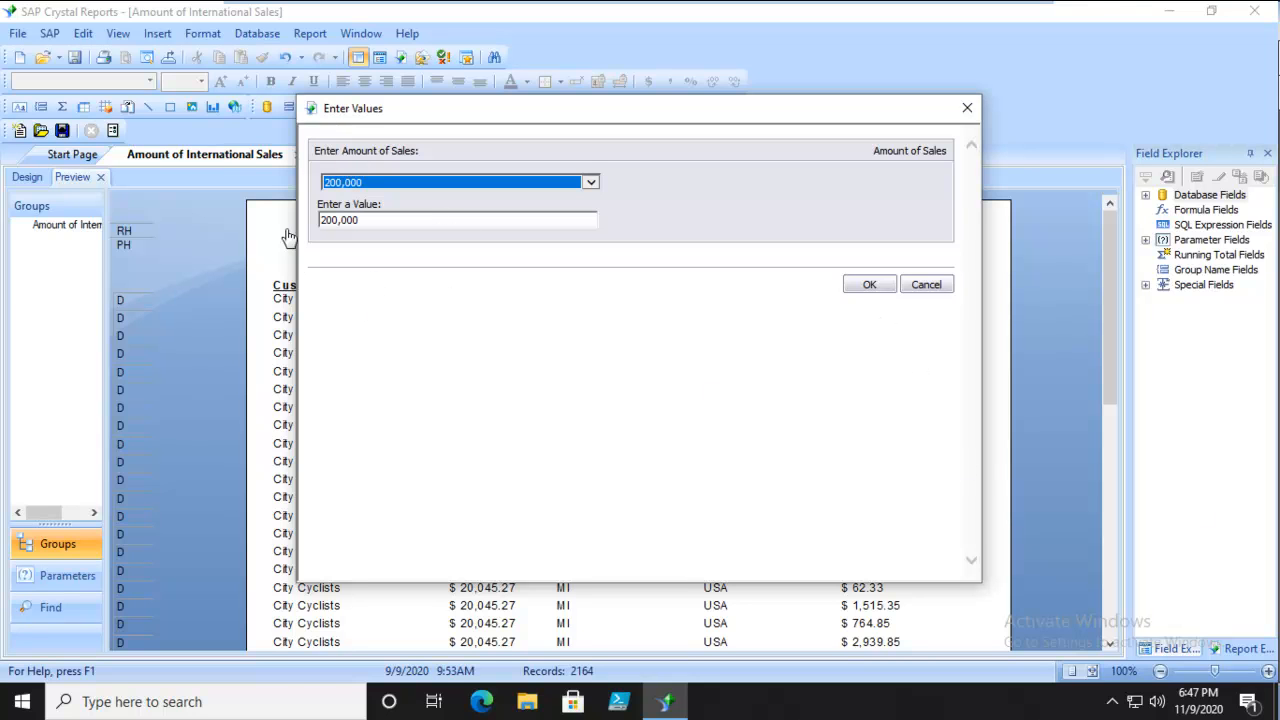
pyautogui.click(872, 284)
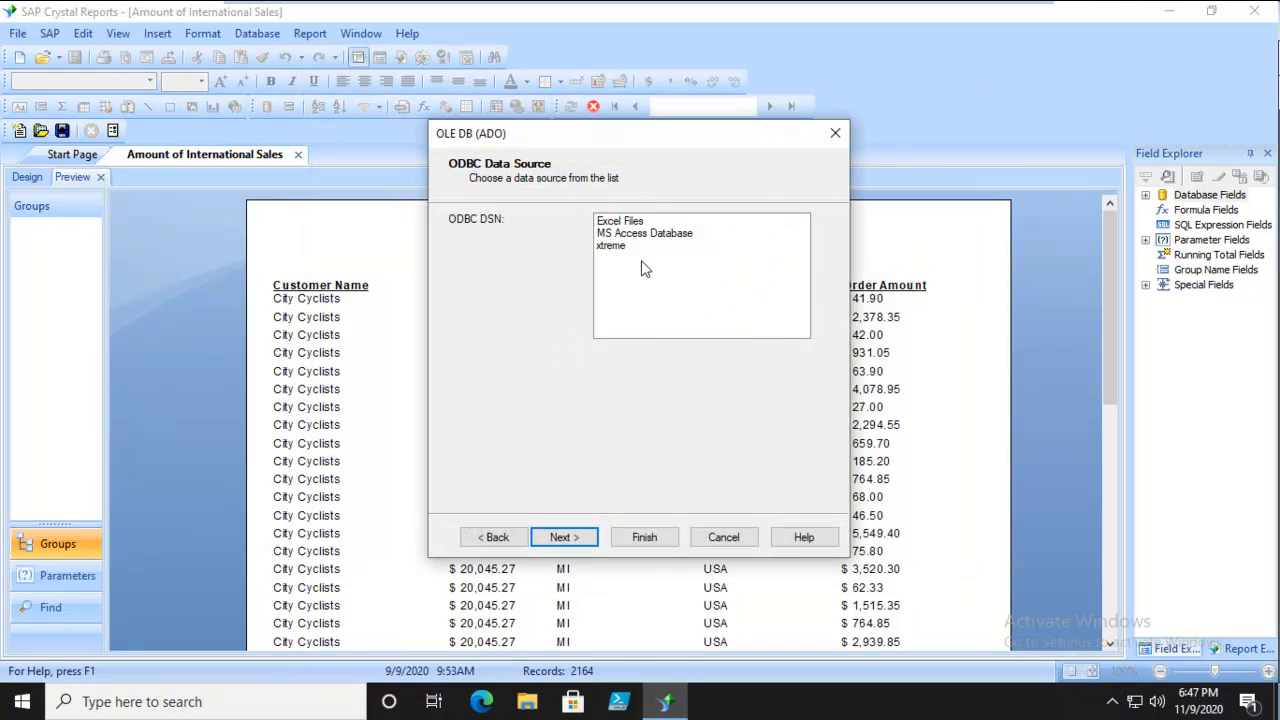
# Connect to the xtreme ODBC data source with its default connection settings, and dismiss the triggered report alerts.
pyautogui.click(618, 246)
pyautogui.click(568, 537)
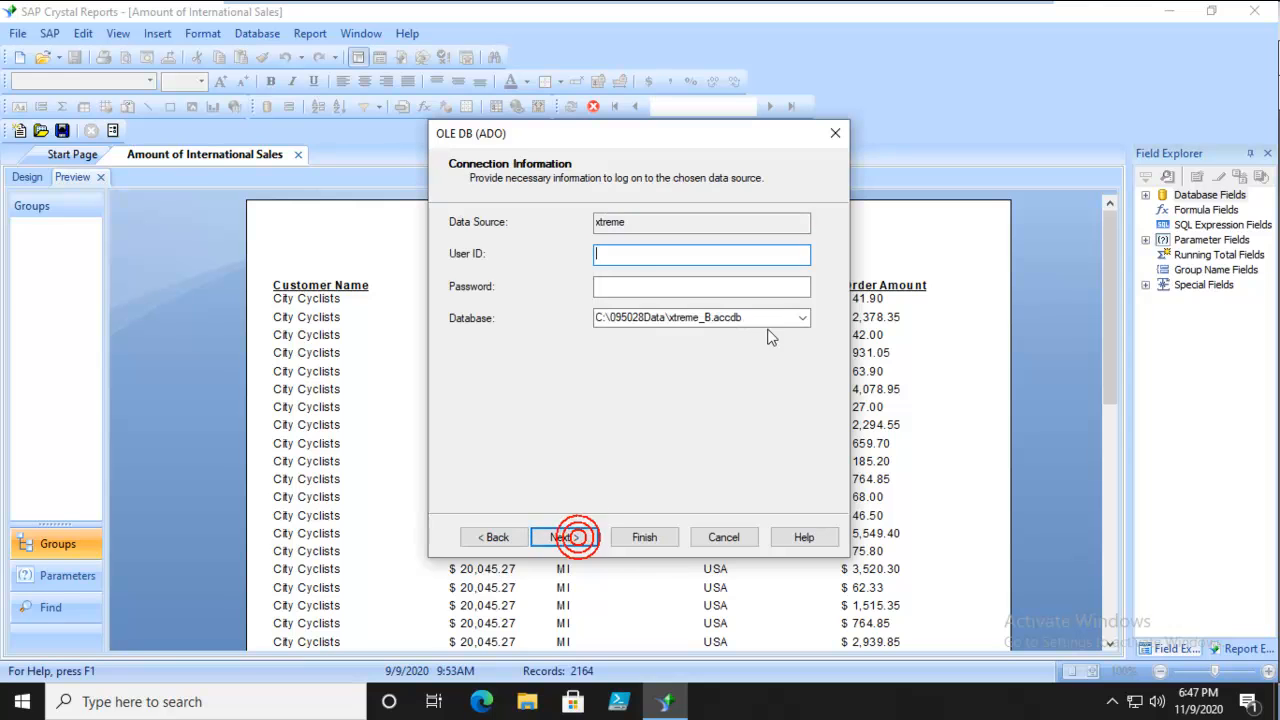
pyautogui.click(563, 540)
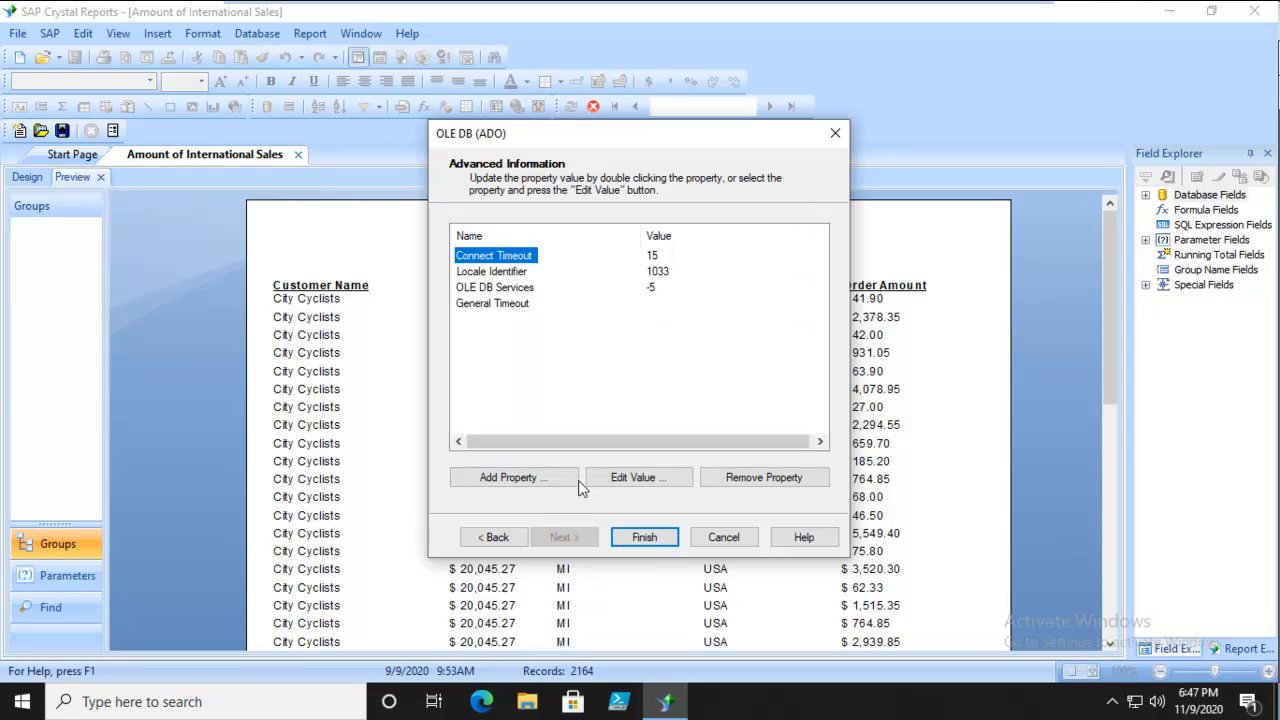
pyautogui.click(632, 541)
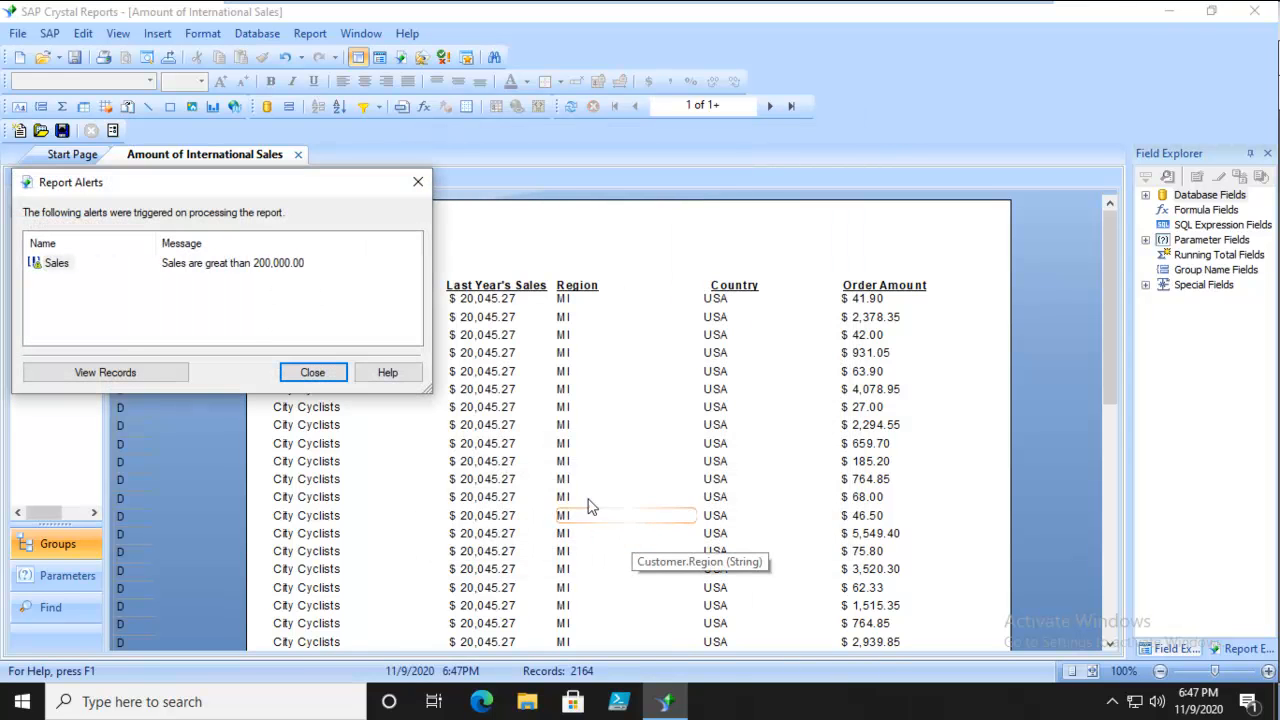
pyautogui.moveTo(316, 185); pyautogui.dragTo(548, 219)
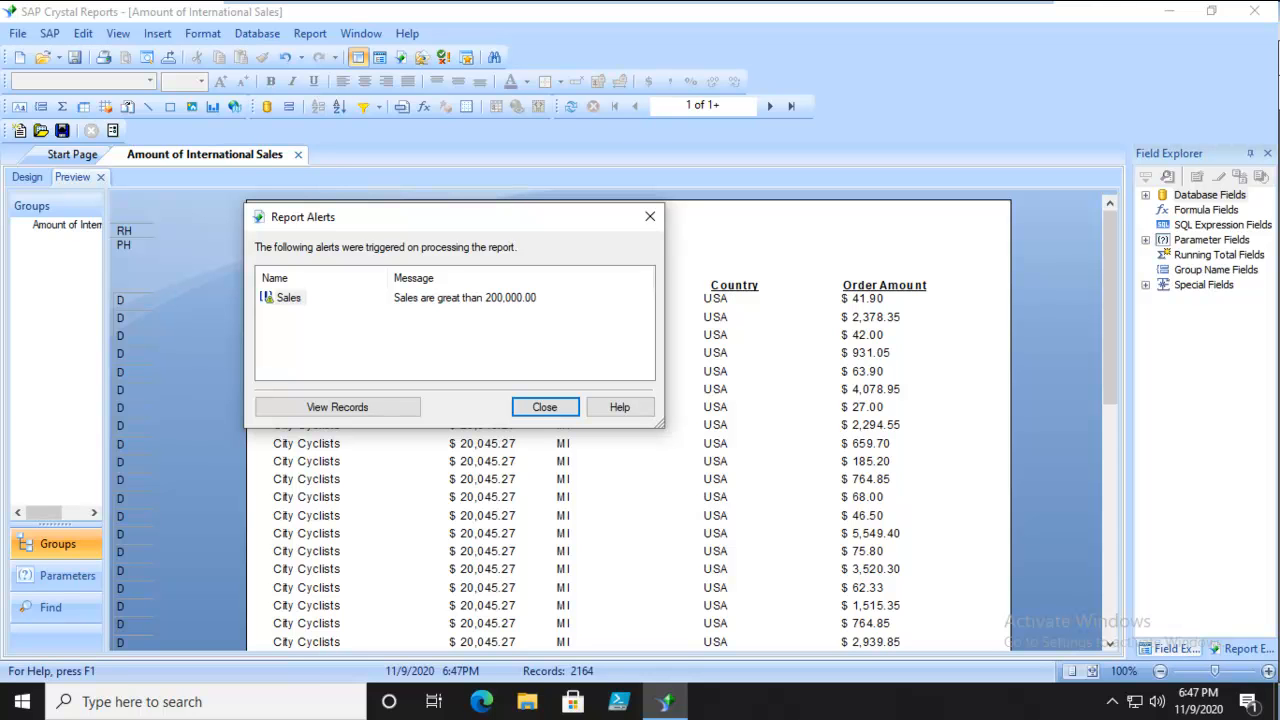
pyautogui.click(543, 406)
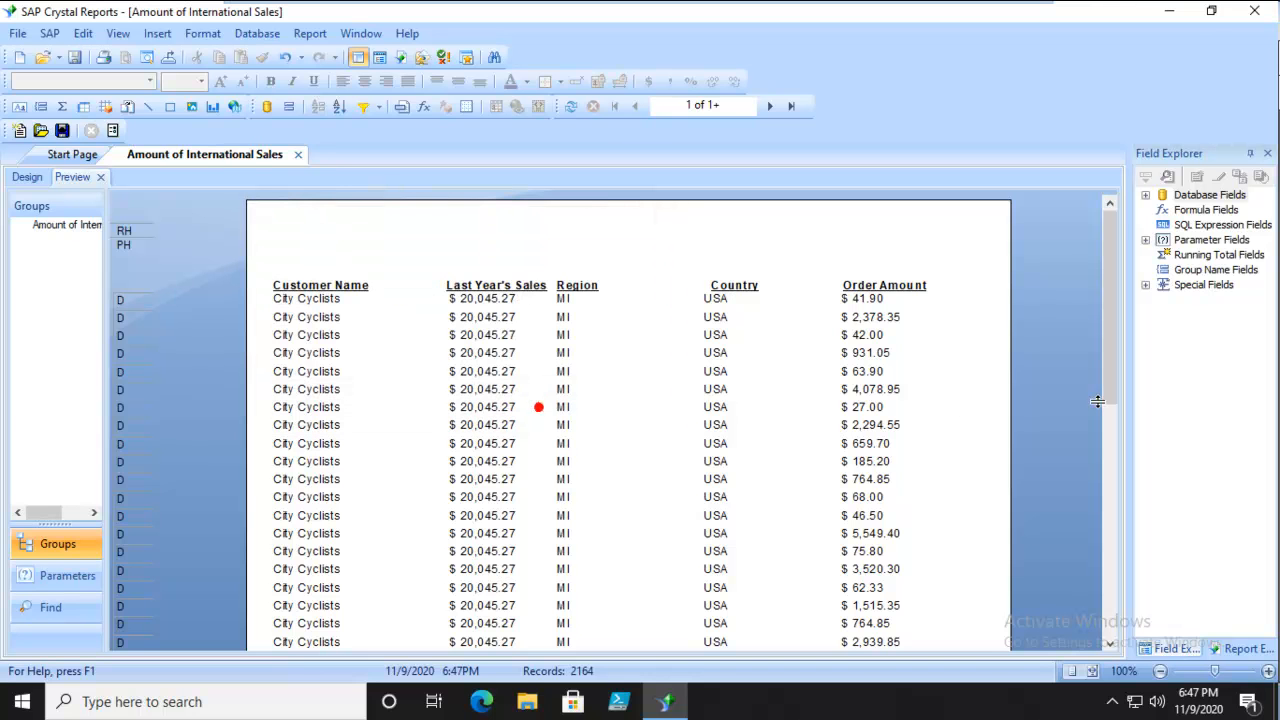